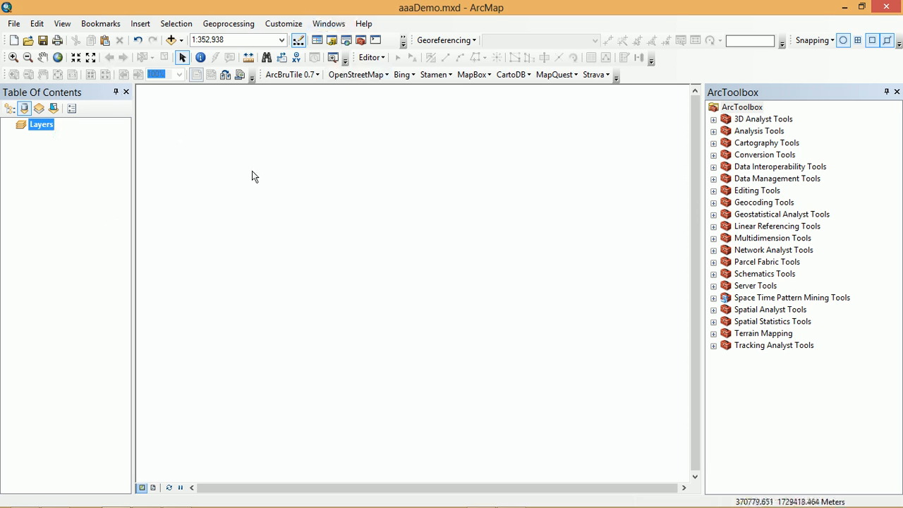
- Set the map document's default geodatabase to aaaDemo.gdb in the home folder Documents\AaaDemo
click(14, 24)
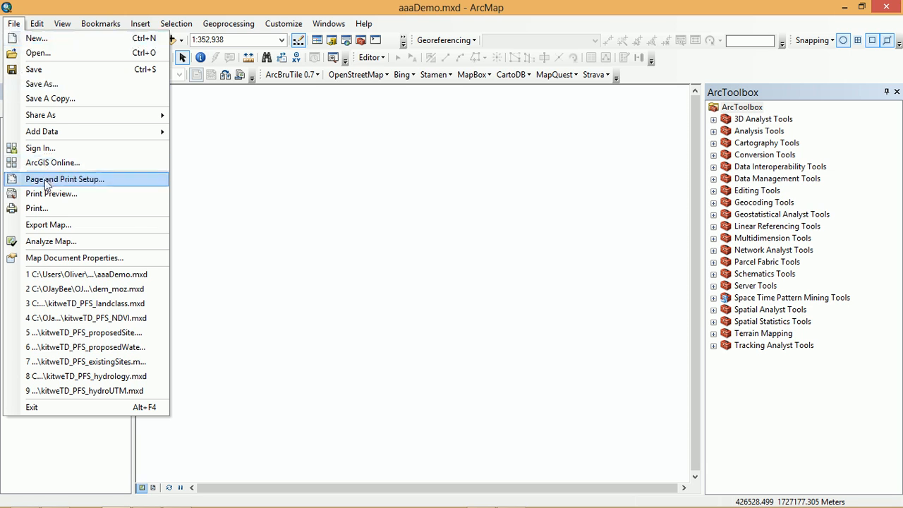
click(47, 259)
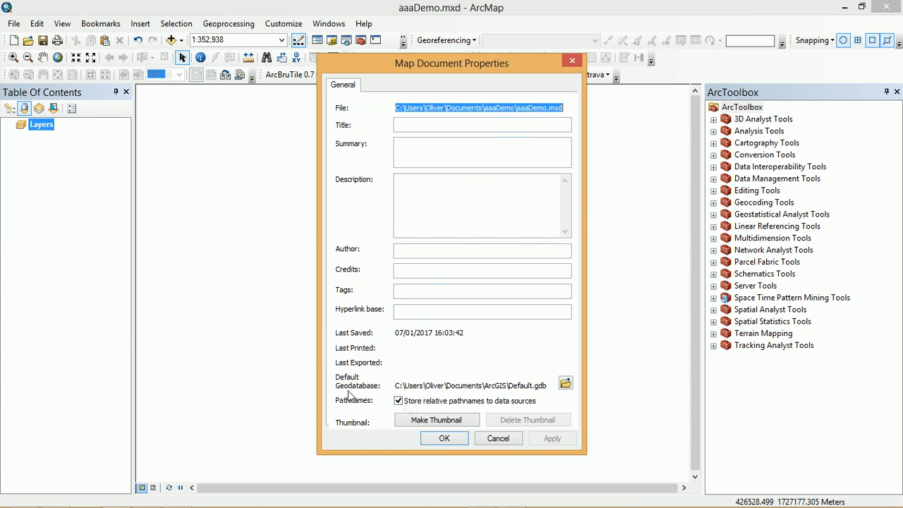
click(566, 383)
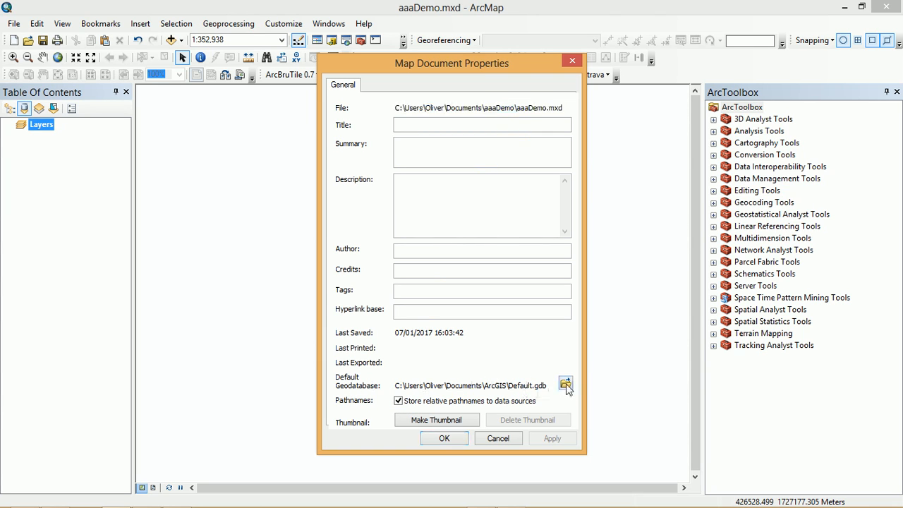
click(470, 173)
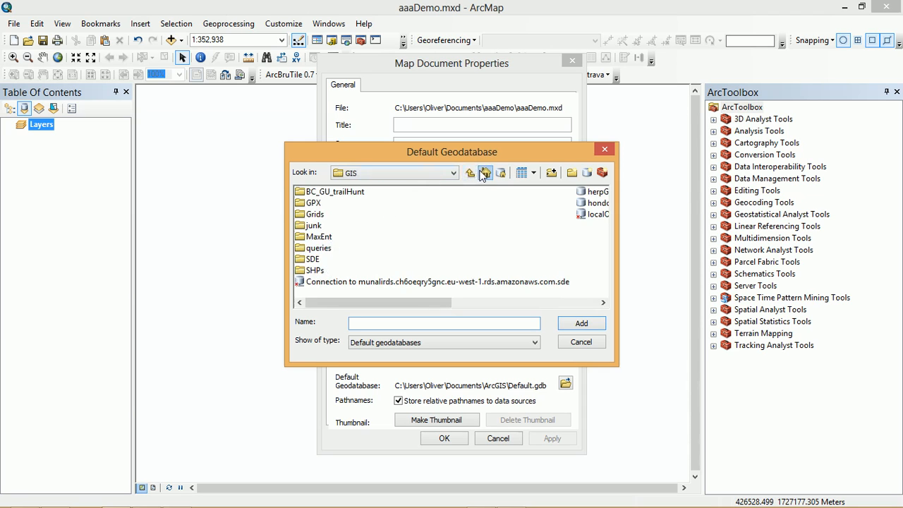
click(485, 173)
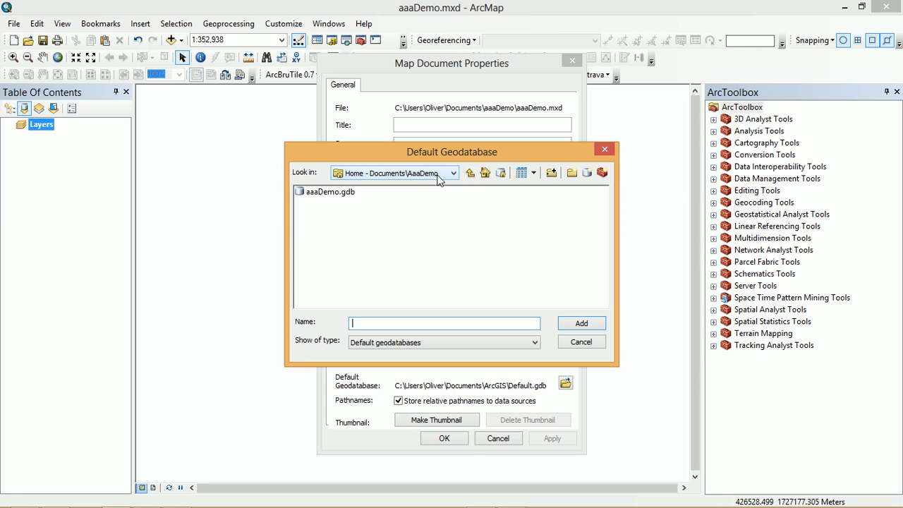
click(326, 193)
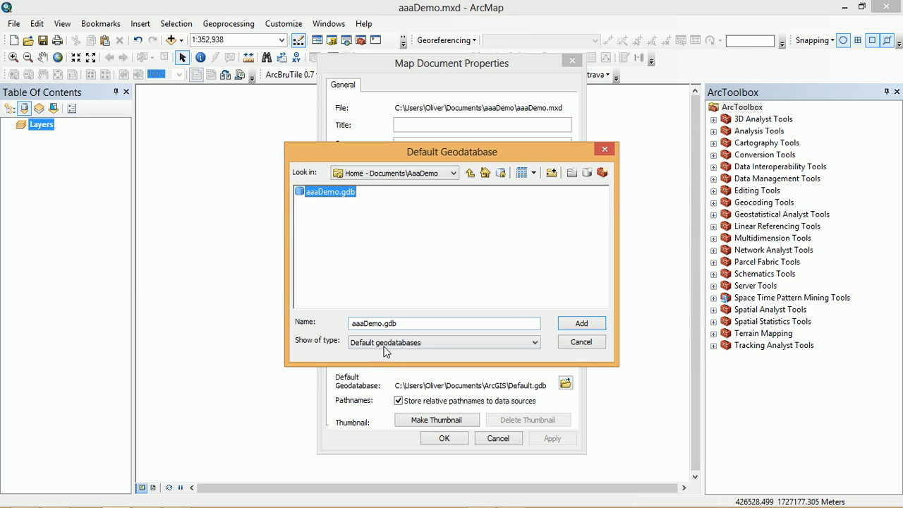
click(581, 323)
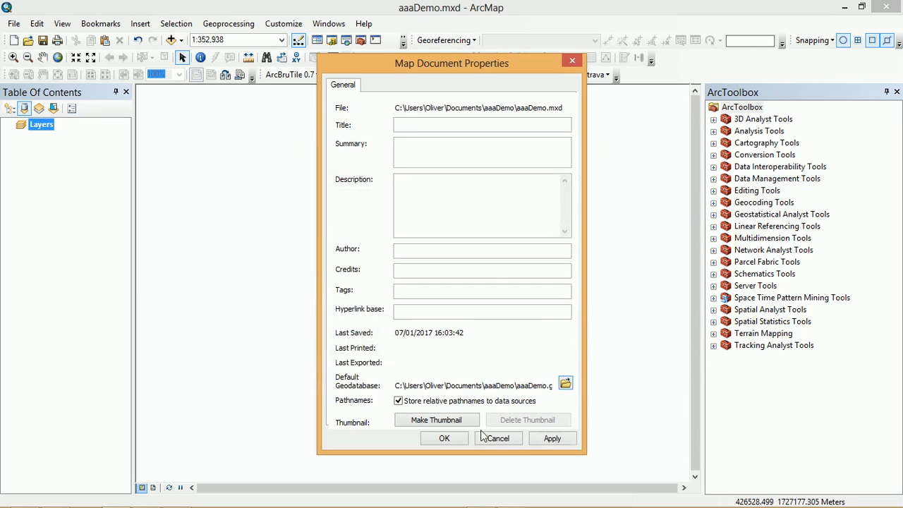
click(445, 438)
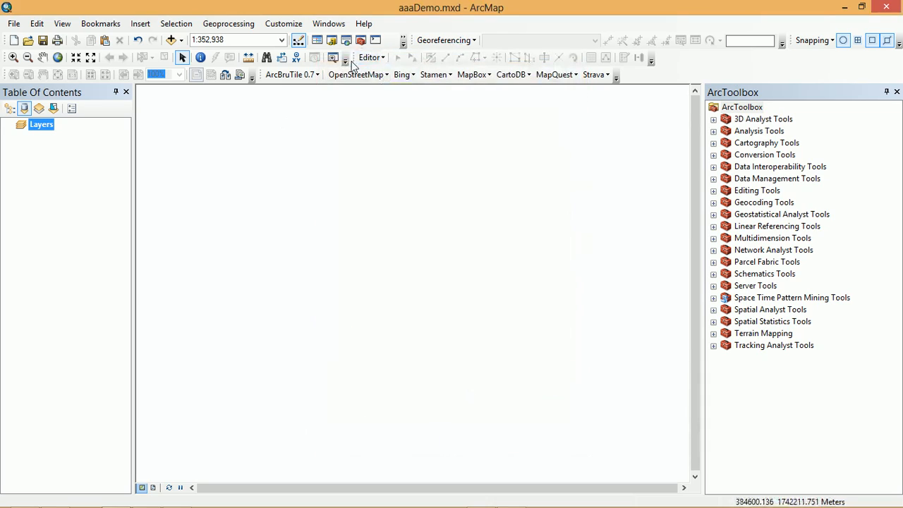
- Add Cusuco_elev, demoPoly and table_01 from aaaDemo.gdb to the map's layers
click(331, 39)
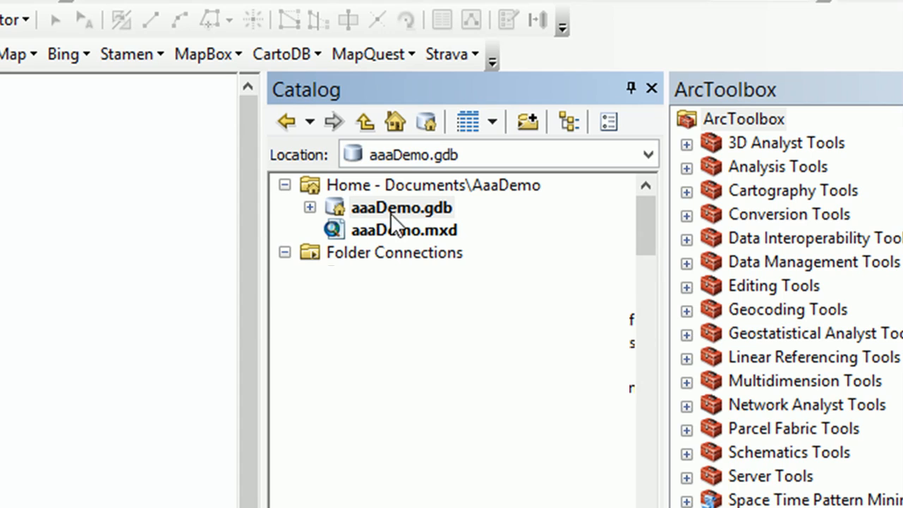
click(308, 207)
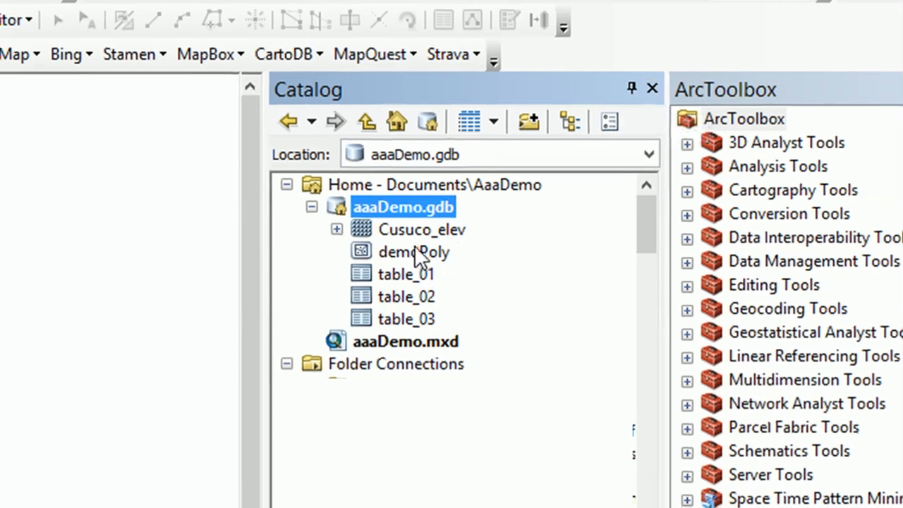
drag(529, 185, 103, 203)
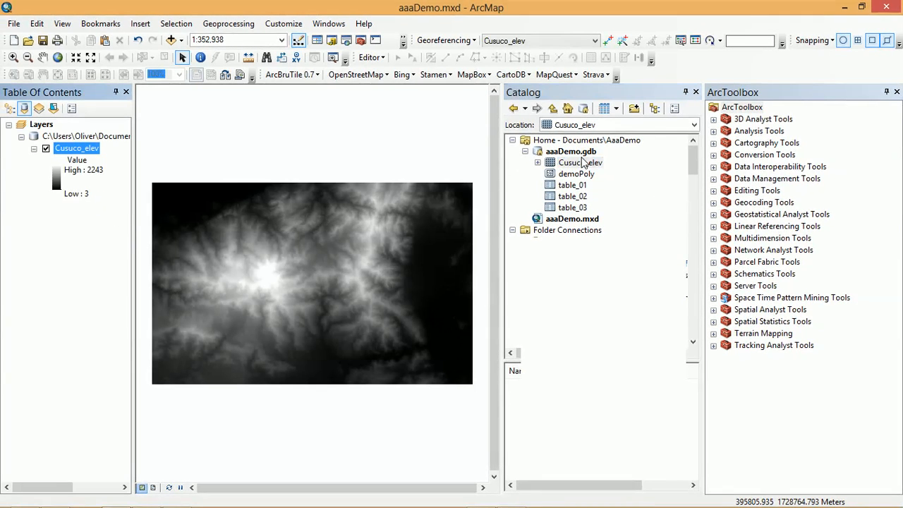
click(582, 177)
drag(583, 181, 65, 258)
drag(572, 185, 112, 256)
- View the records of table_01 in its attribute table and close the table
right_click(62, 246)
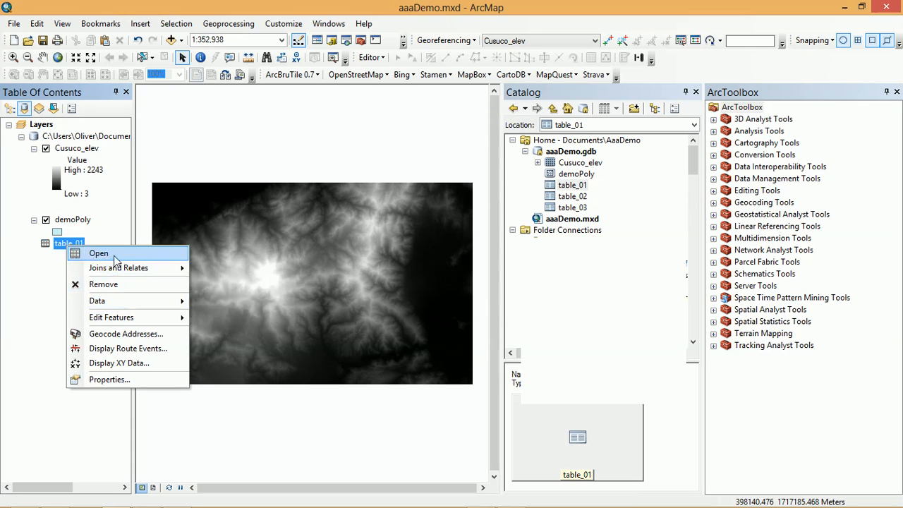
click(98, 253)
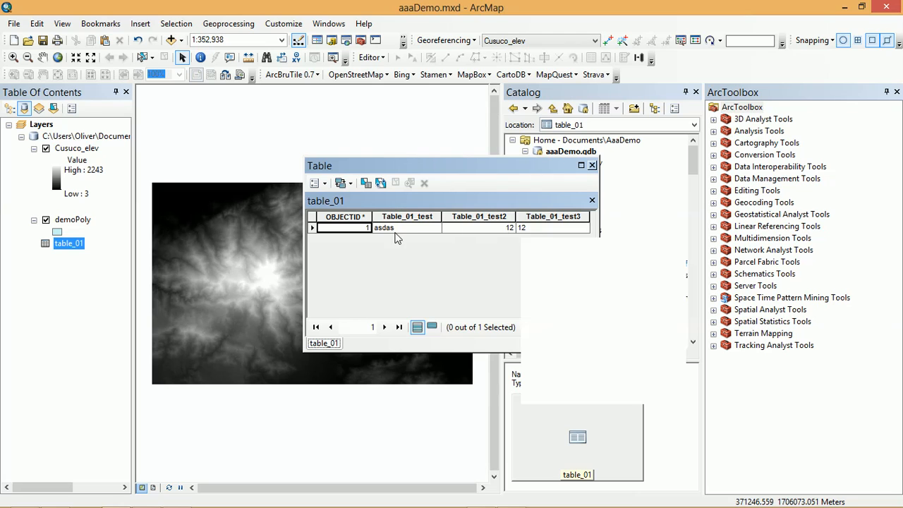
click(592, 165)
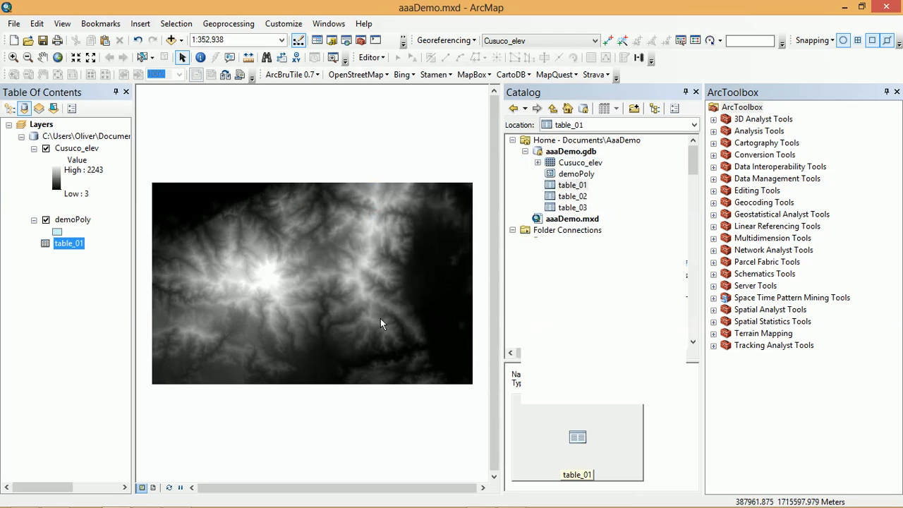
- List the layers by drawing order and place demoPoly above Cusuco_elev
mouse_move(72, 220)
mouse_down()
mouse_move(72, 129)
mouse_move(70, 147)
mouse_move(41, 133)
mouse_up()
click(9, 108)
drag(61, 206, 60, 134)
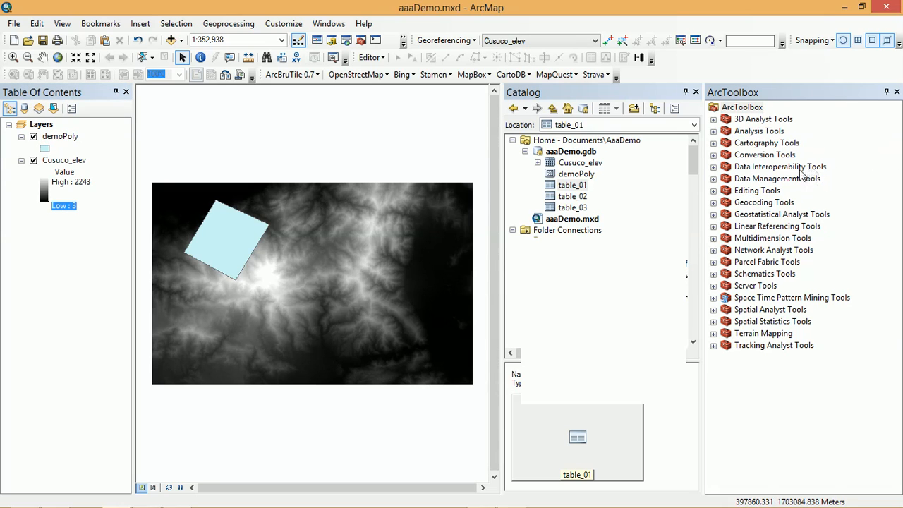
click(696, 93)
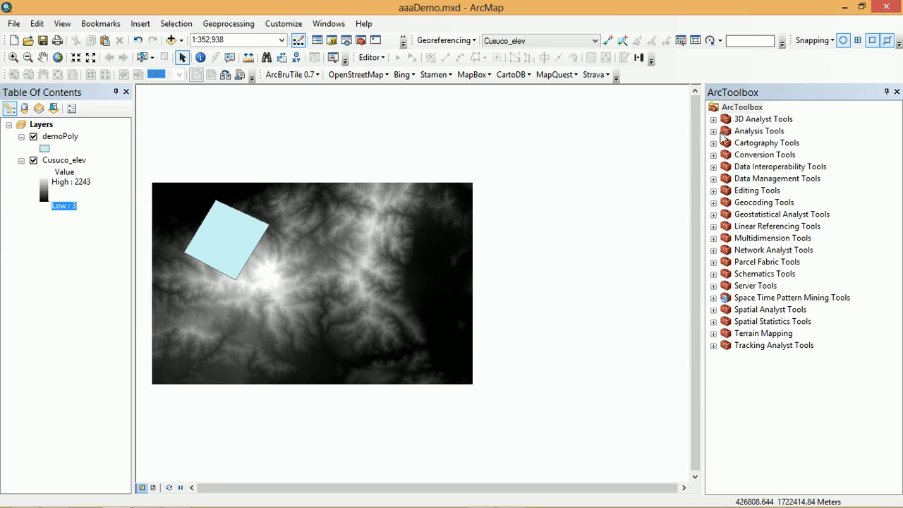
right_click(743, 112)
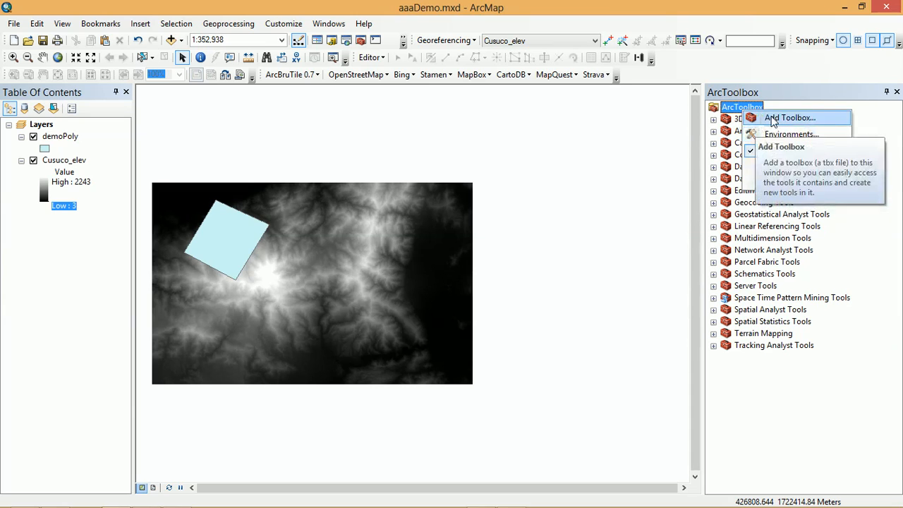
click(735, 113)
right_click(738, 115)
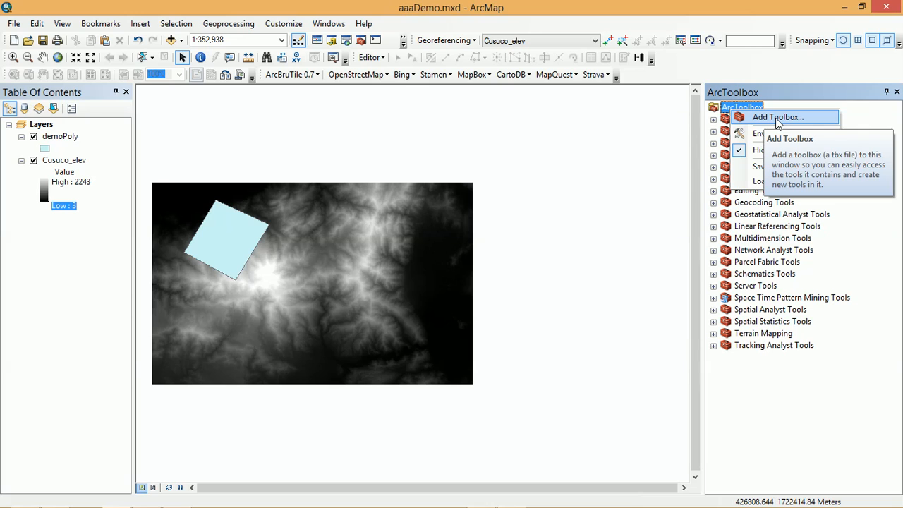
- Create a new toolbox in the home folder Documents\AaaDemo through the Catalog
click(332, 41)
click(564, 140)
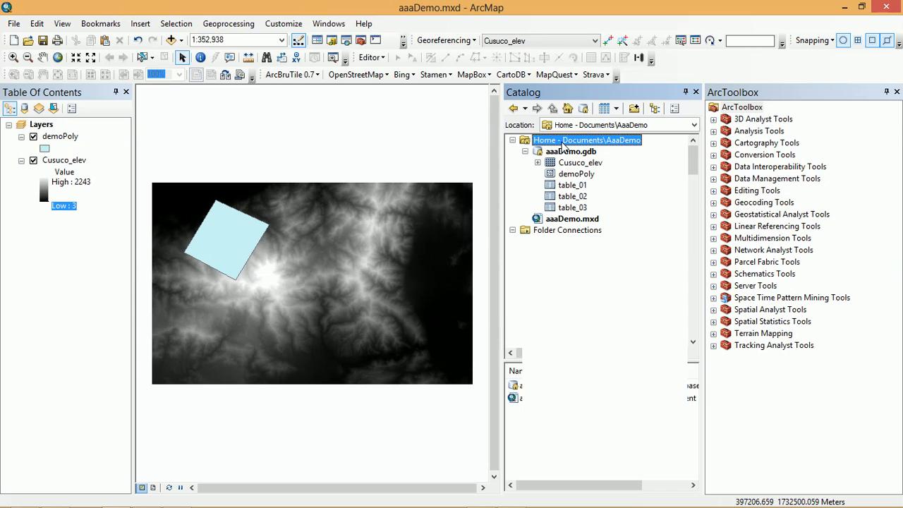
drag(588, 362, 588, 230)
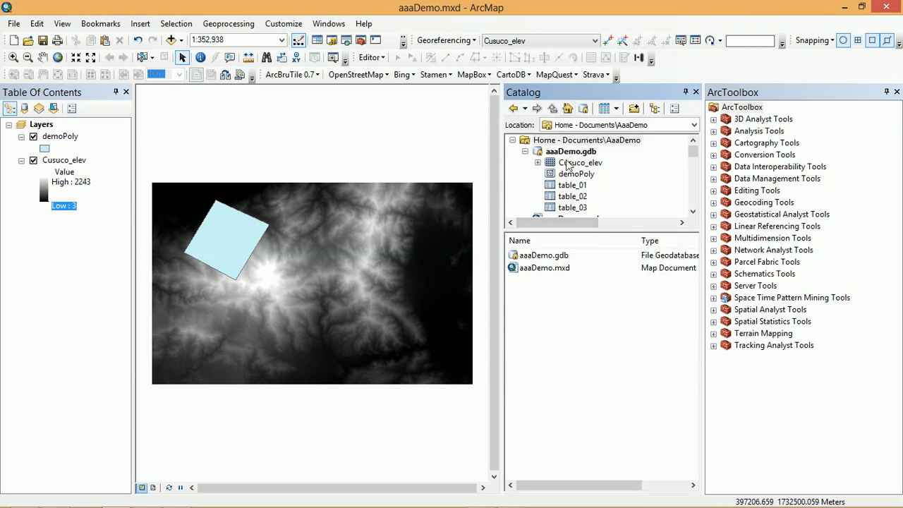
drag(592, 239, 592, 248)
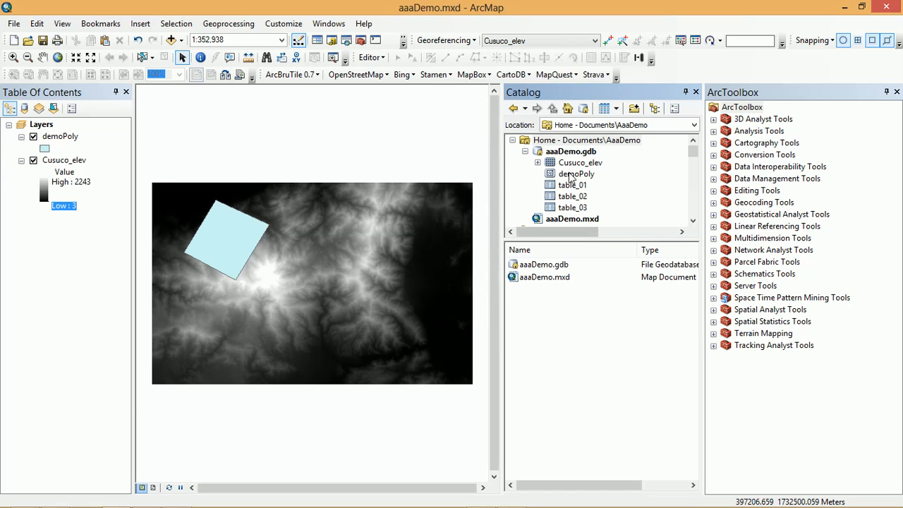
right_click(562, 141)
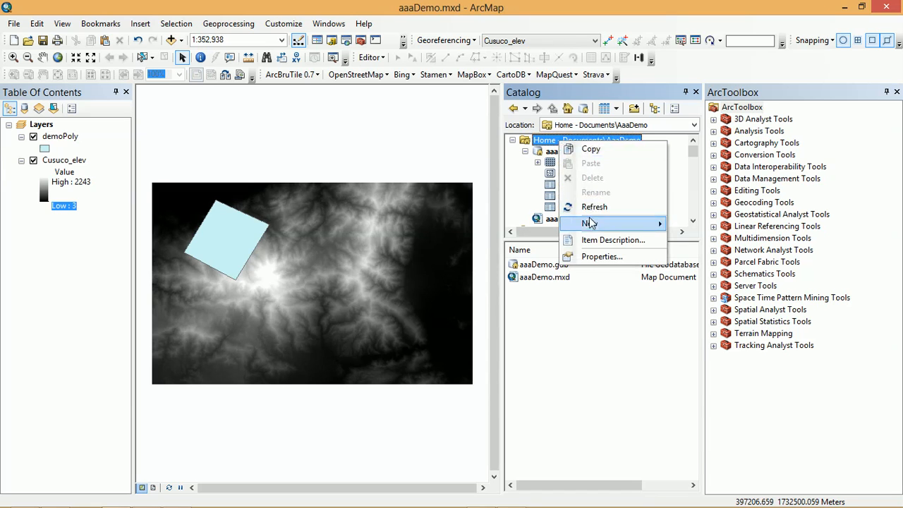
mouse_move(612, 224)
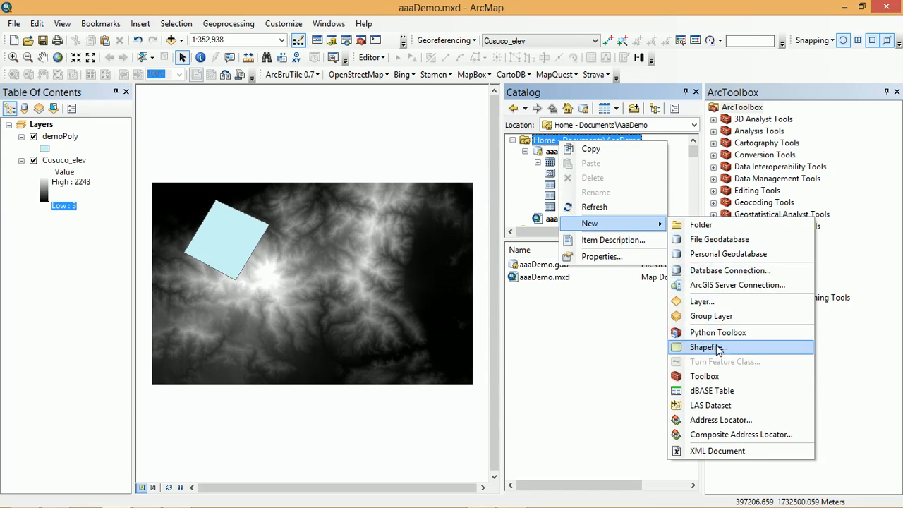
click(702, 376)
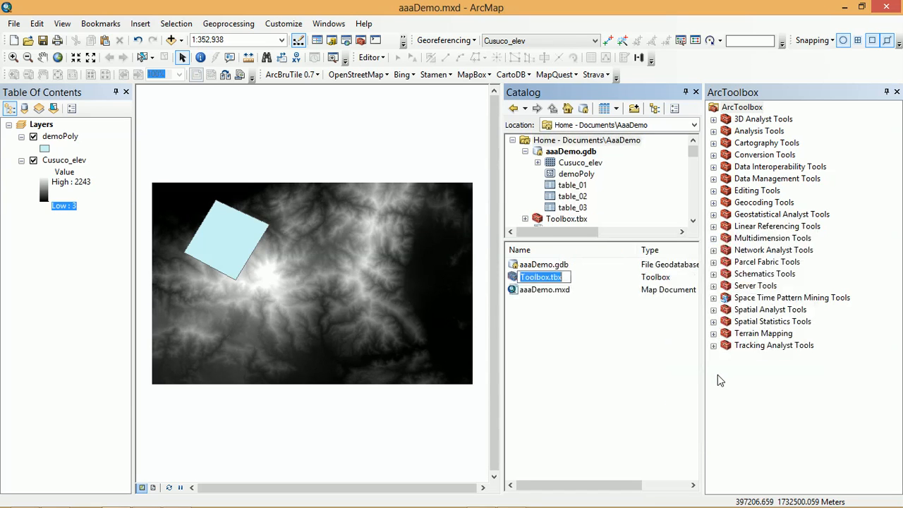
- Rename the new toolbox in the home folder as aaaDemo
click(560, 220)
click(566, 219)
text(aa)
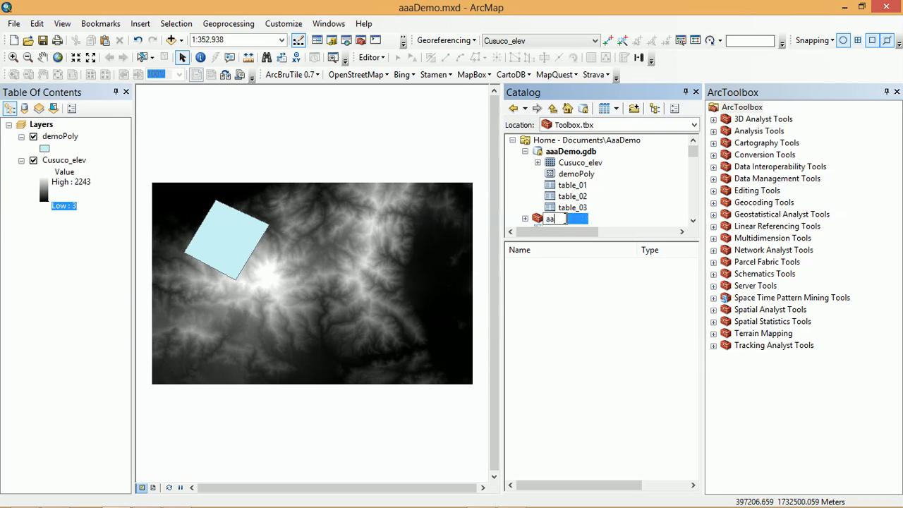
text(aDemo)
key(Return)
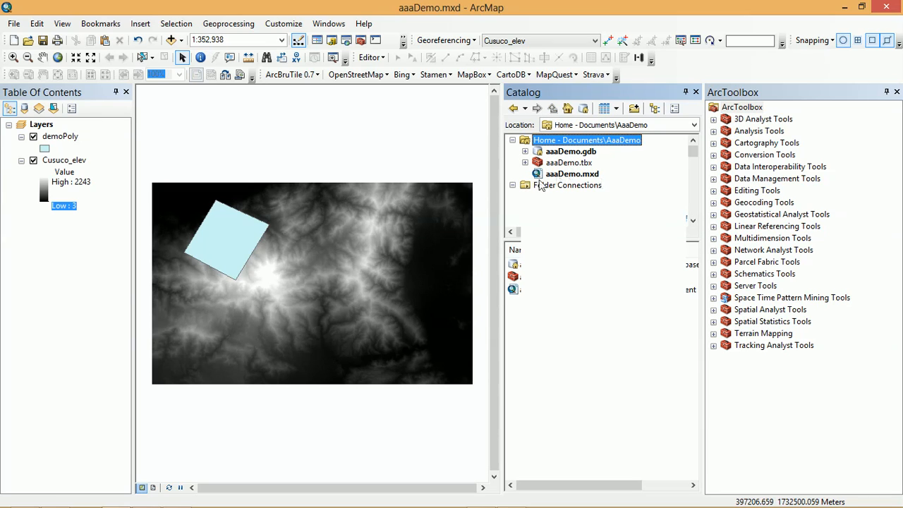
- Add the aaaDemo.tbx toolbox from the home folder to ArcToolbox and close the Catalog
click(525, 151)
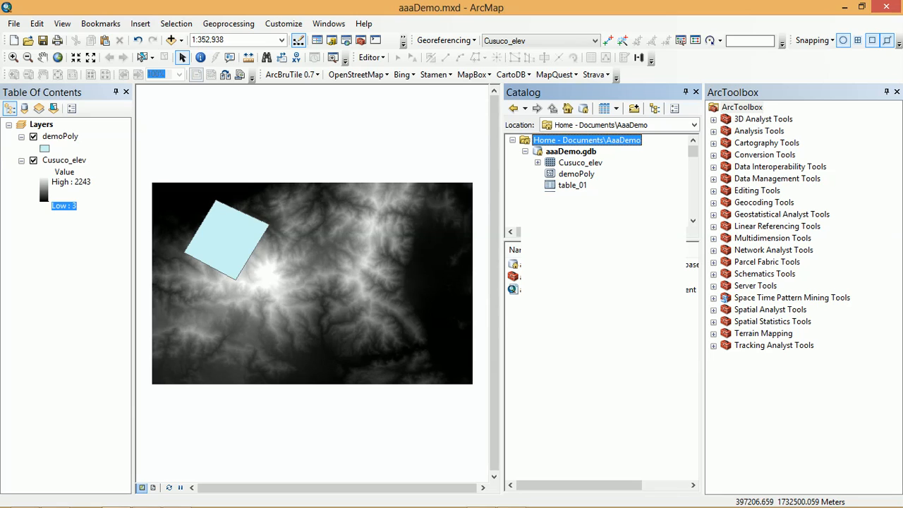
right_click(745, 108)
click(776, 114)
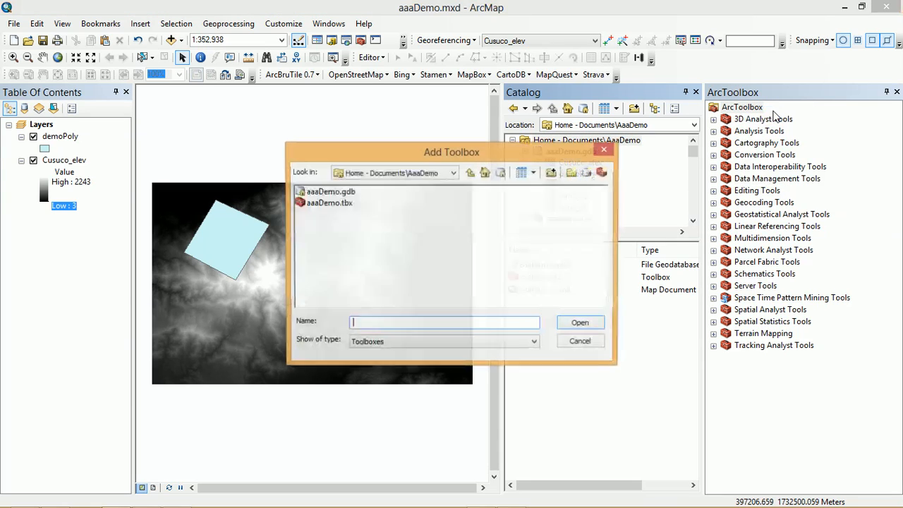
click(326, 203)
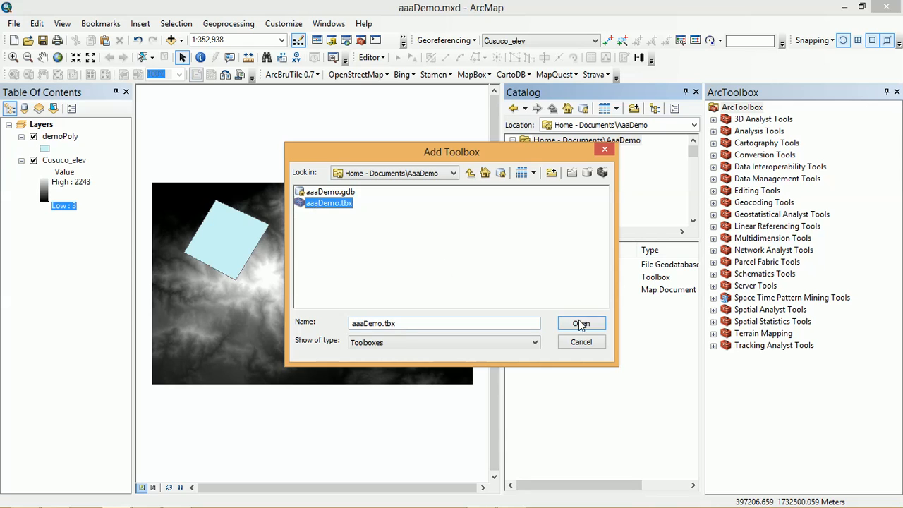
click(580, 323)
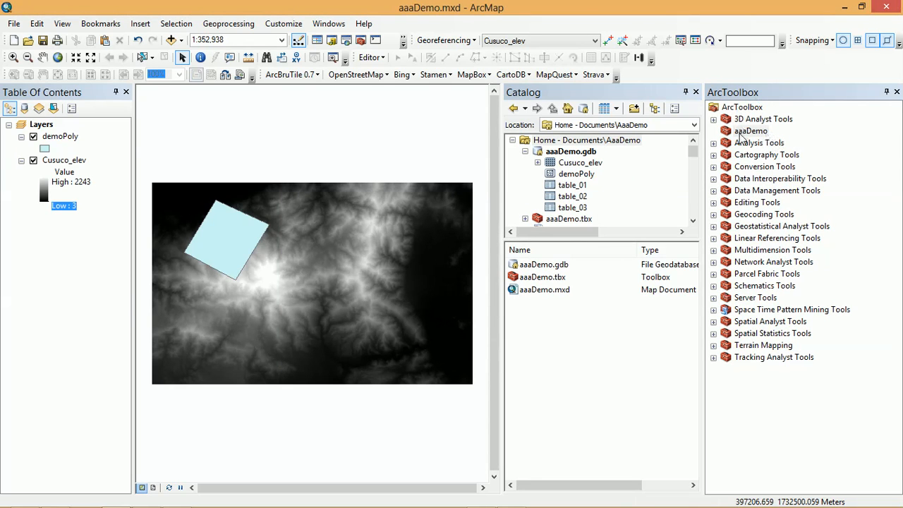
click(751, 133)
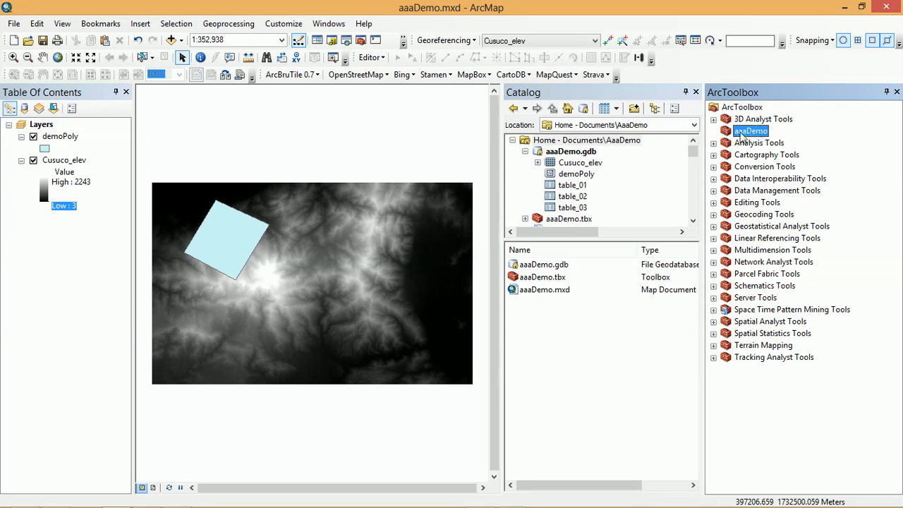
click(695, 92)
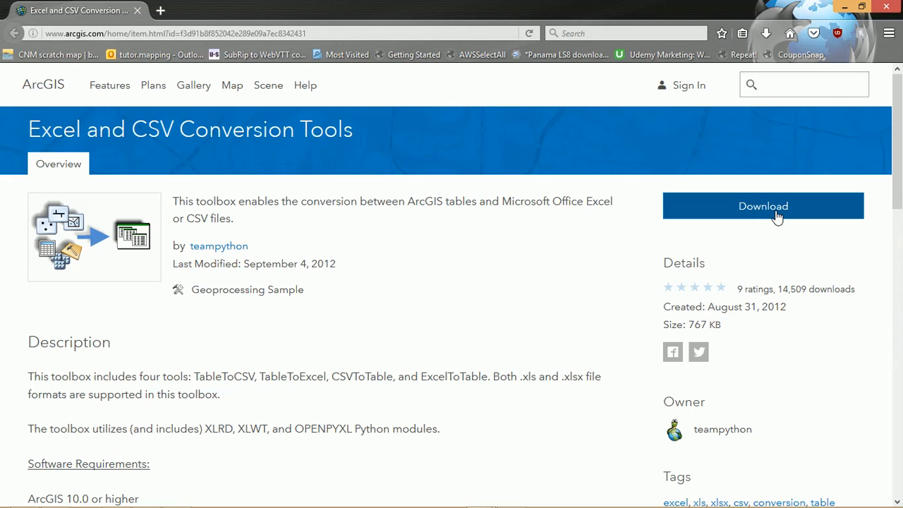
- Download Excel_and_CSV_Conversion_Tools.zip from the ArcGIS item page and save it in the Documents\aaaDemo folder
drag(202, 380, 611, 393)
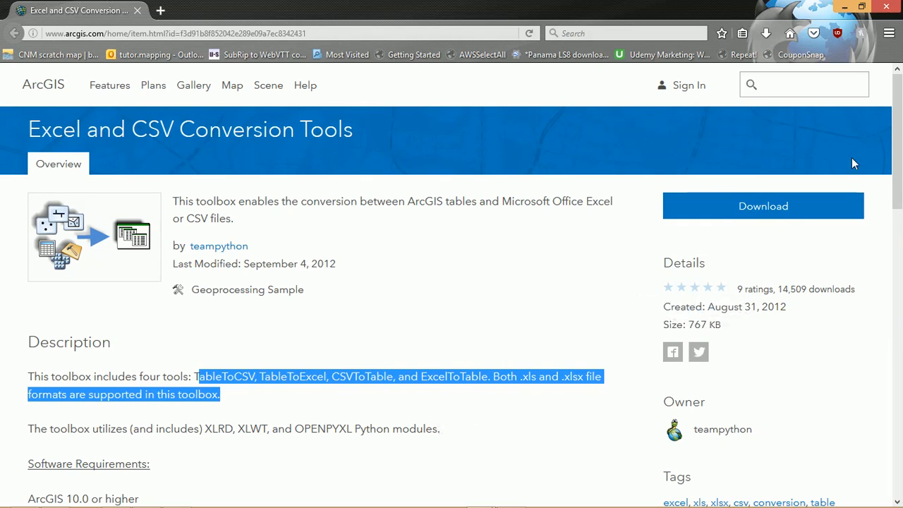
click(542, 264)
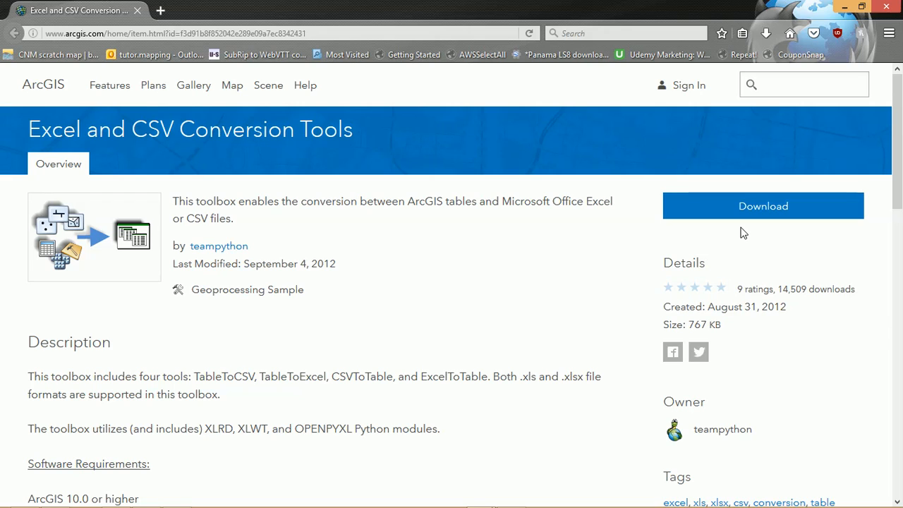
click(779, 214)
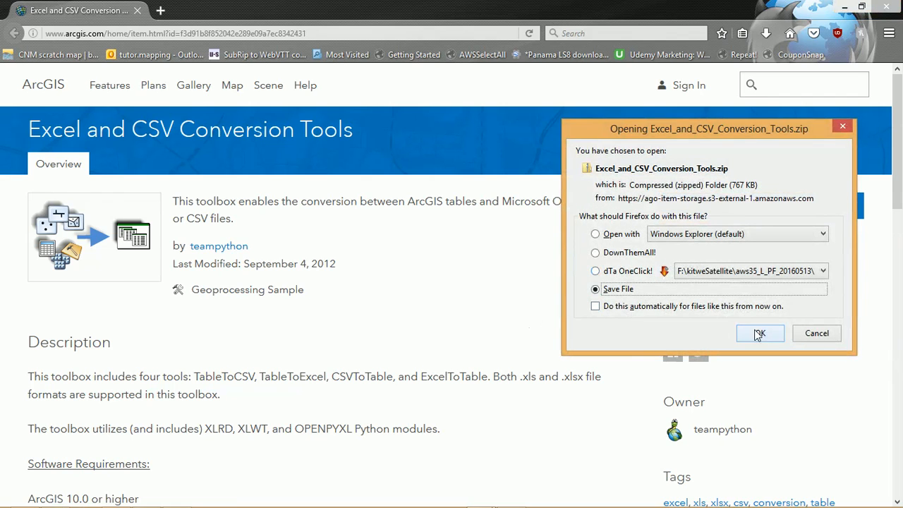
click(758, 333)
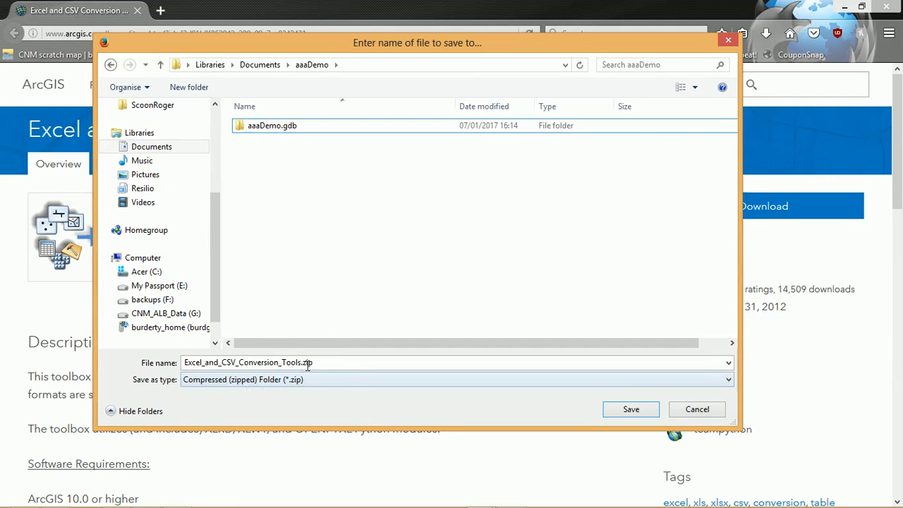
click(620, 414)
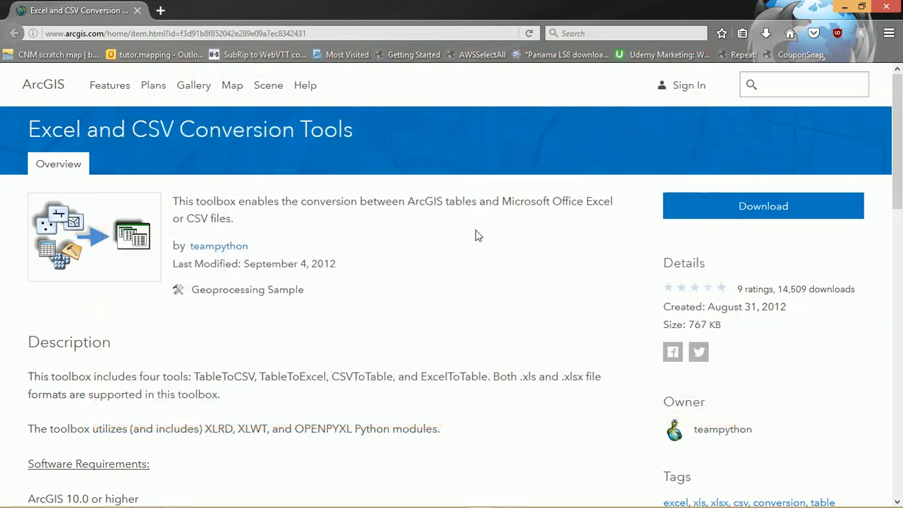
- In File Explorer, extract Excel_and_CSV_Conversion_Tools.zip into an Excel_and_CSV_Conversion_Tools folder inside aaaDemo
mouse_move(533, 503)
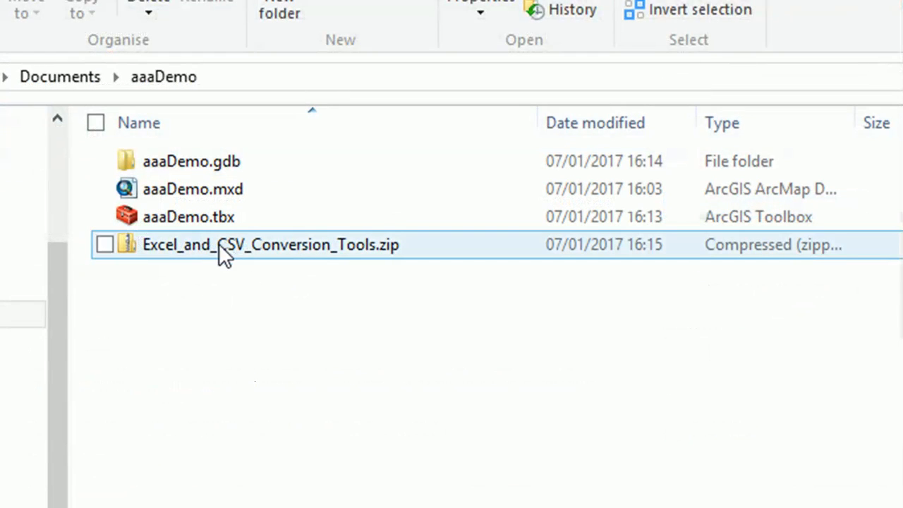
click(223, 252)
right_click(224, 252)
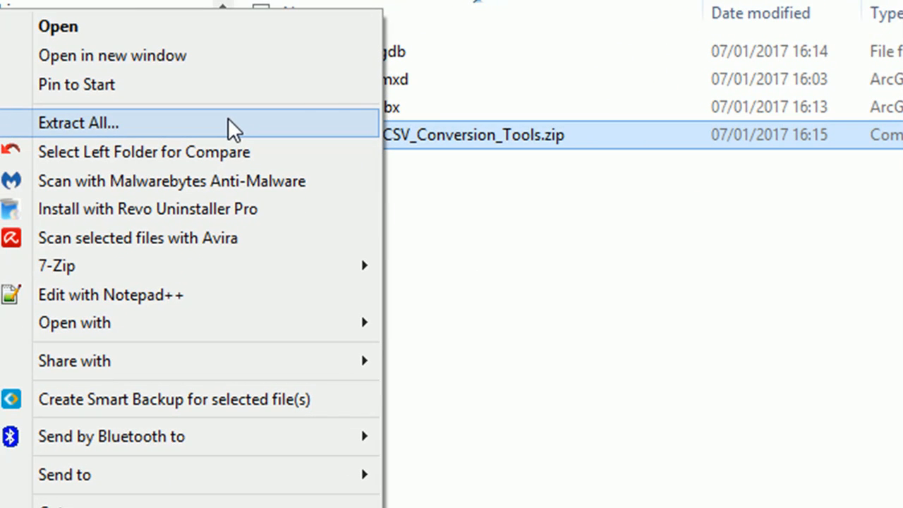
click(228, 121)
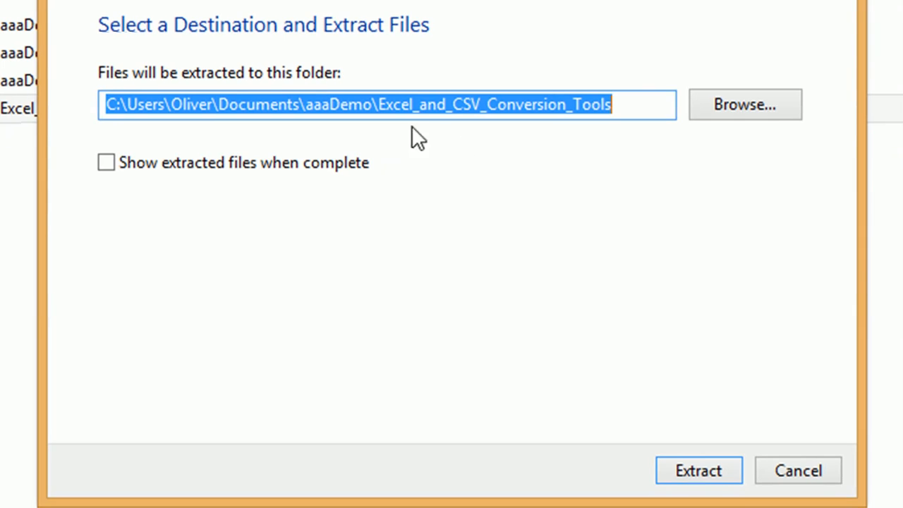
click(706, 473)
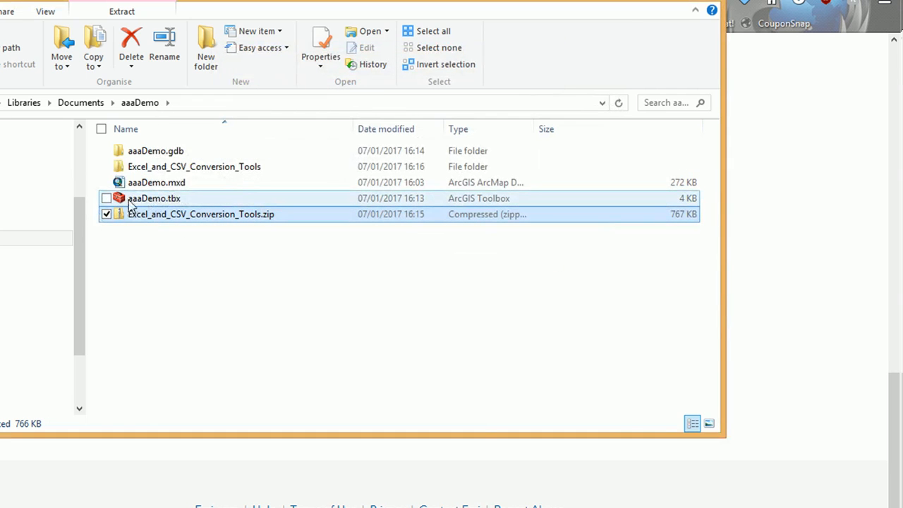
- Examine the extracted ExcelTools folder for its toolbox file and the Python scripts in its Scripts subfolder
double_click(147, 169)
click(143, 155)
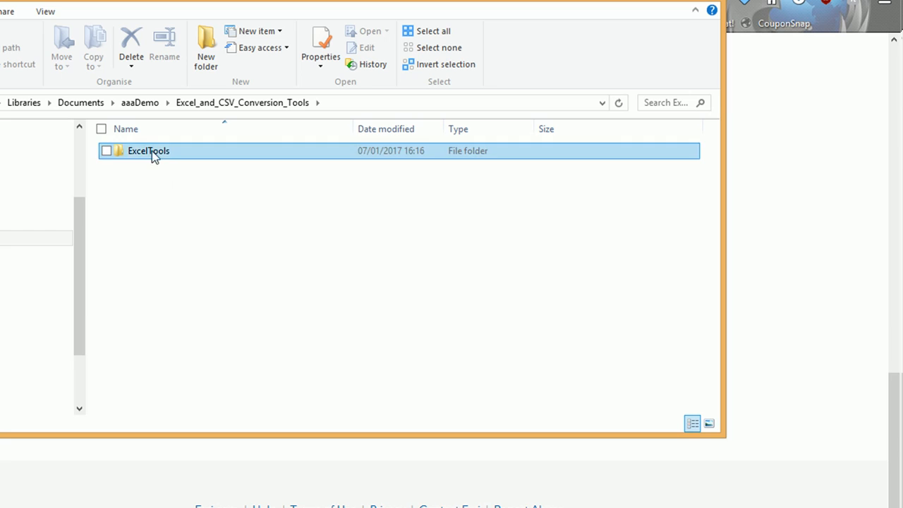
double_click(152, 151)
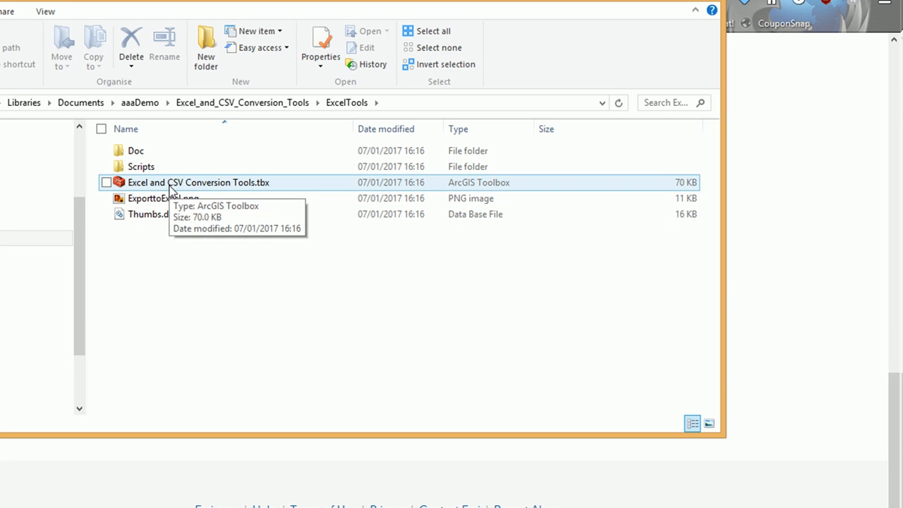
double_click(143, 167)
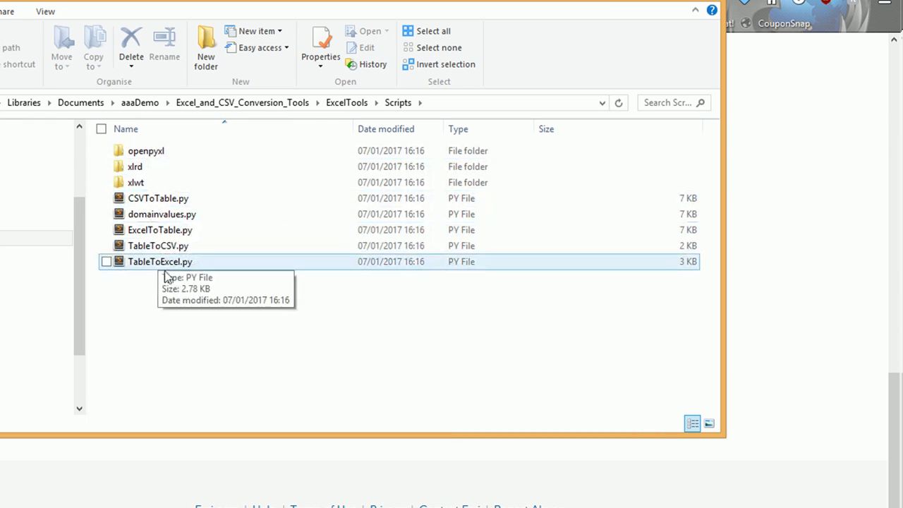
key(alt+Left)
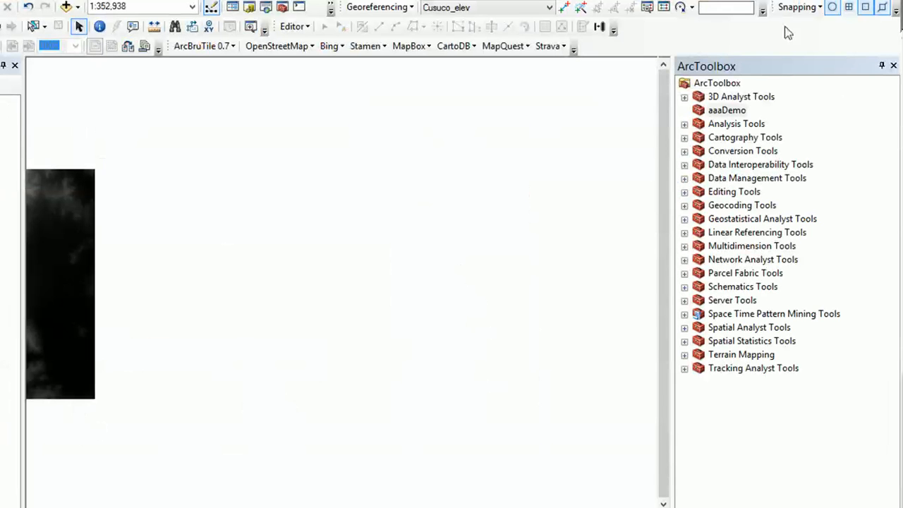
- In ArcMap, add Excel and CSV Conversion Tools.tbx from the extracted ExcelTools folder to ArcToolbox
click(720, 83)
right_click(731, 86)
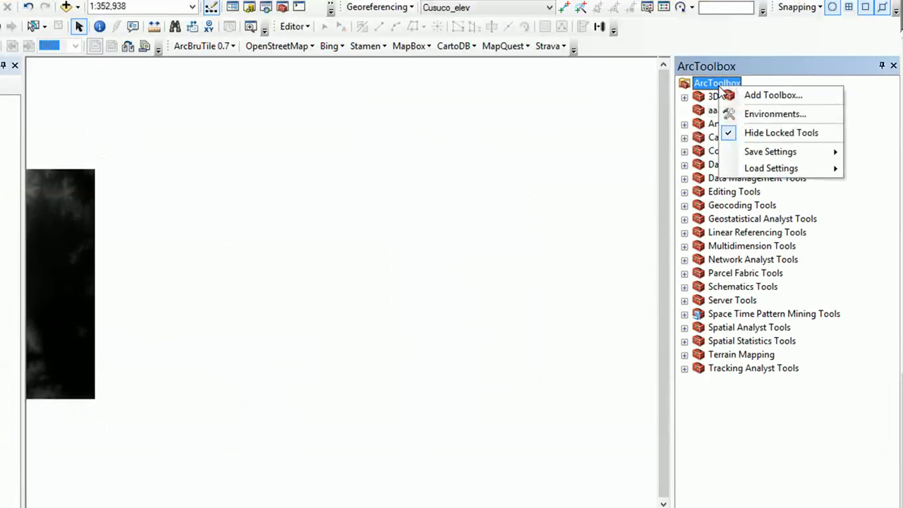
click(735, 95)
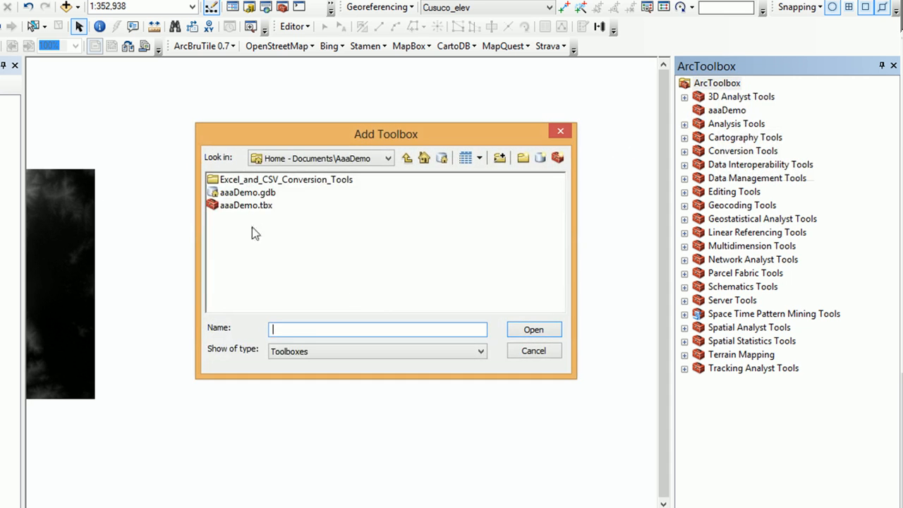
double_click(254, 180)
double_click(239, 180)
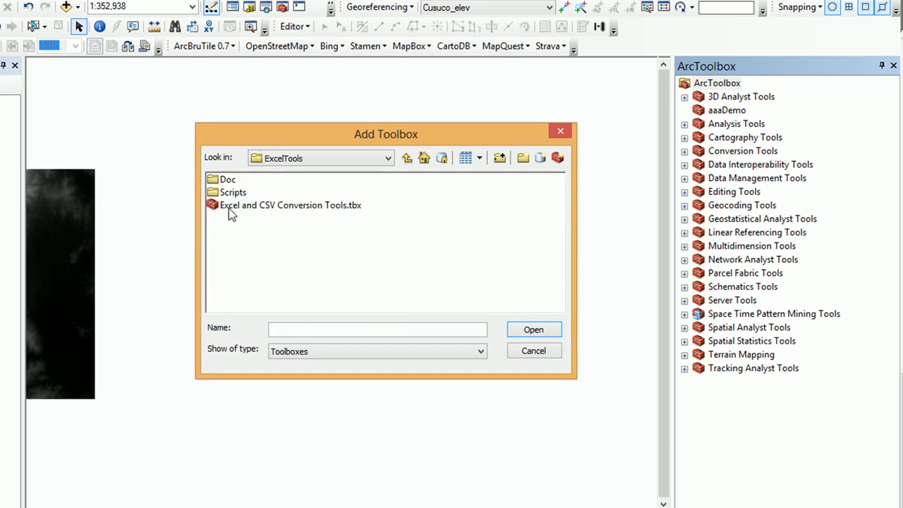
click(240, 205)
click(534, 330)
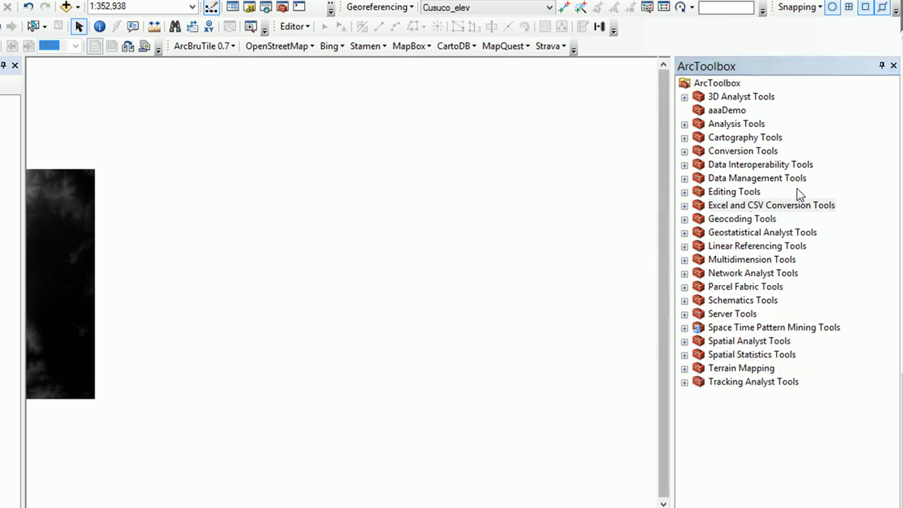
- Copy the TableToExcel script from the Excel and CSV Conversion Tools toolbox into the aaaDemo toolbox
click(733, 206)
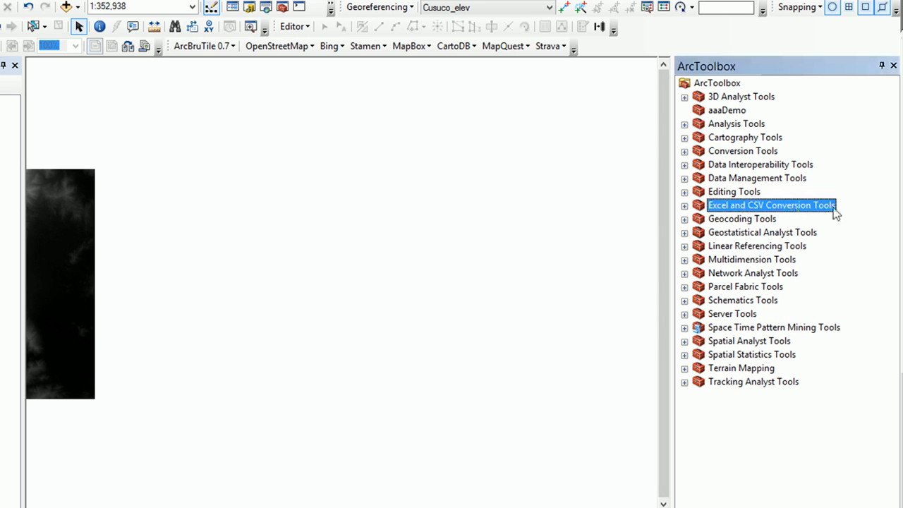
click(684, 205)
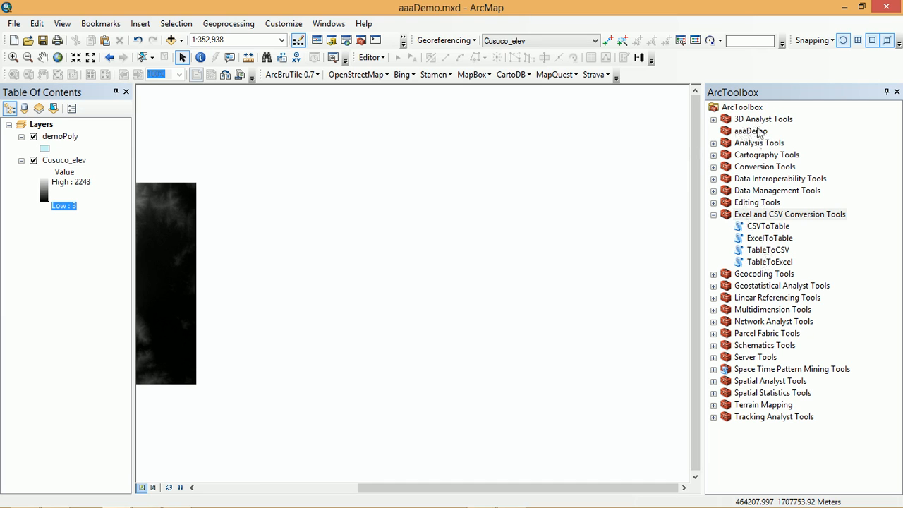
click(766, 263)
right_click(766, 264)
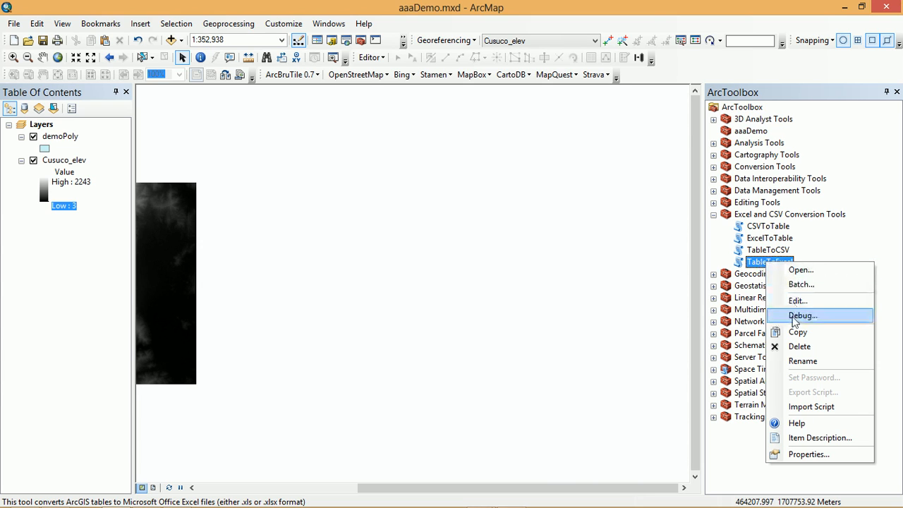
click(798, 333)
click(750, 131)
right_click(751, 132)
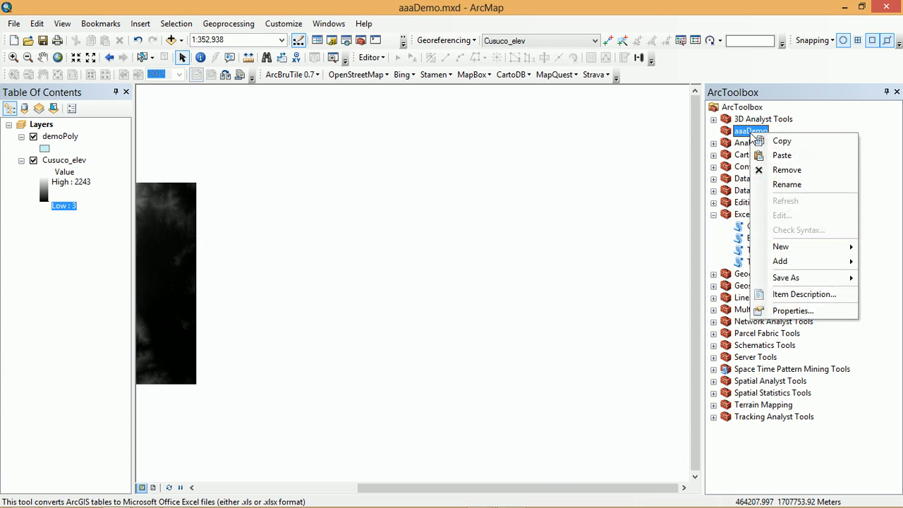
click(762, 162)
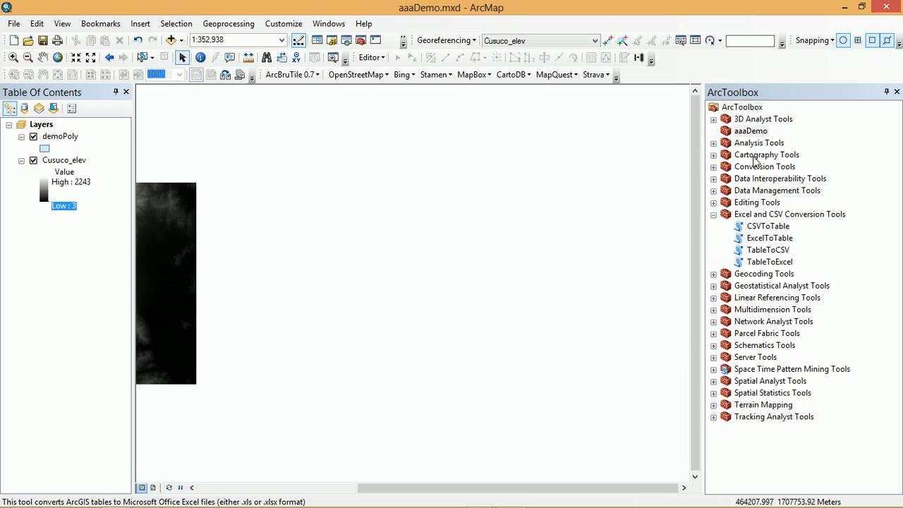
- Expand the aaaDemo toolbox to show its contents and collapse the Excel and CSV Conversion Tools toolbox
click(753, 167)
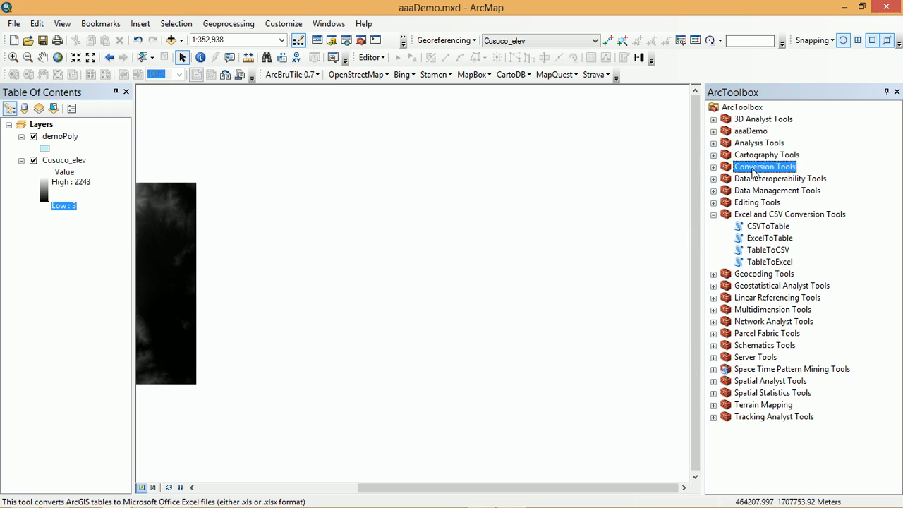
click(713, 131)
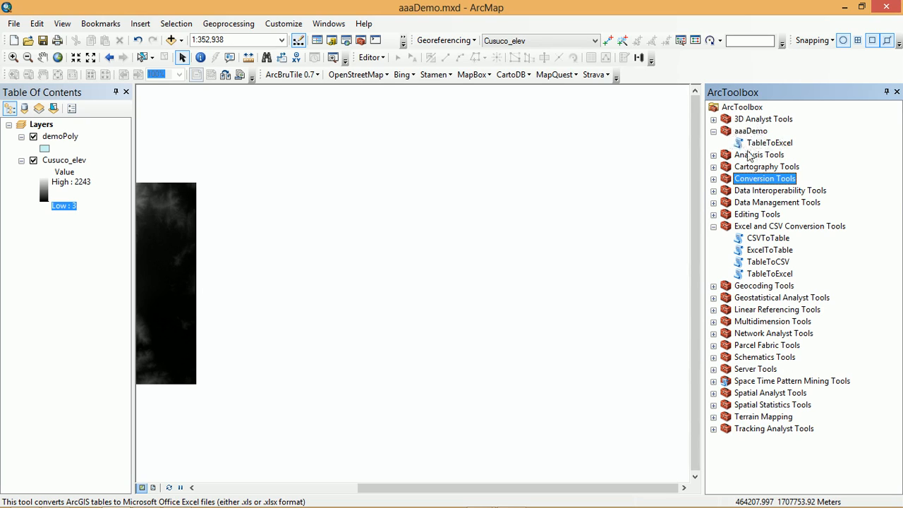
click(714, 228)
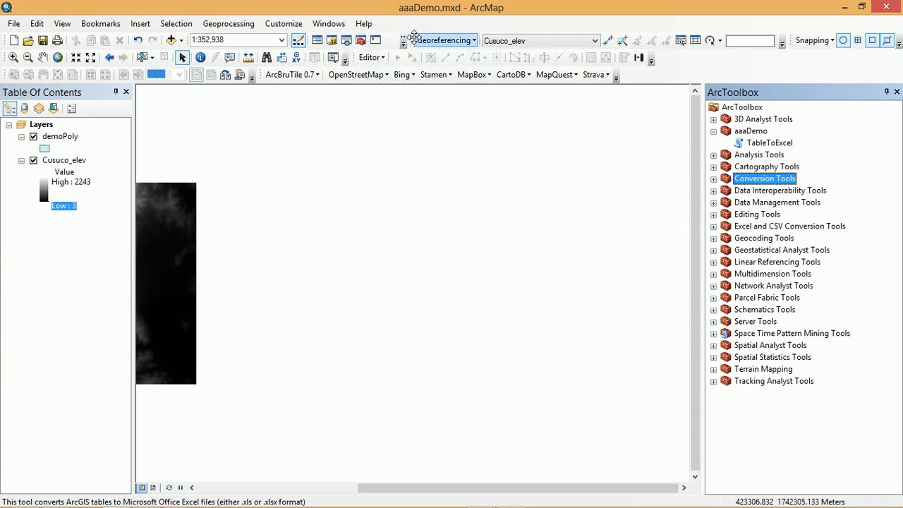
- Close the Georeferencing toolbar and open a new ModelBuilder window, moving it over towards the table of contents
drag(408, 37, 413, 140)
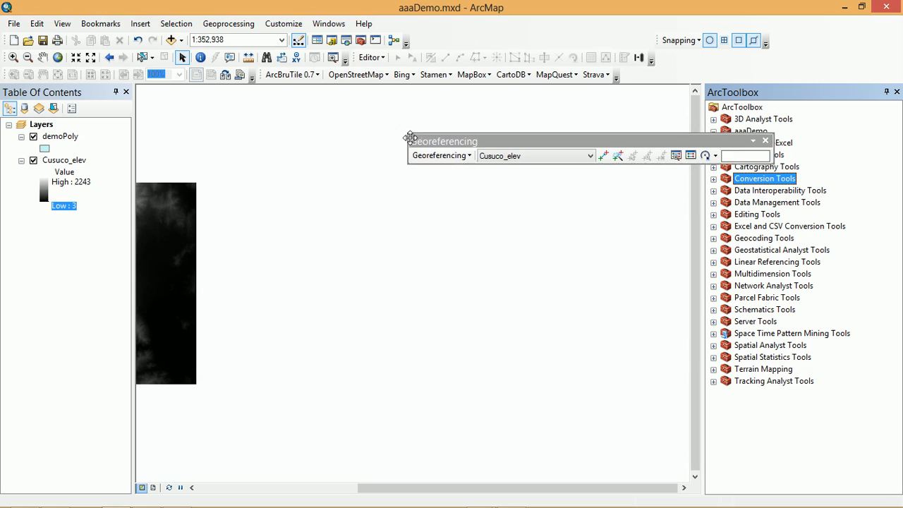
click(765, 141)
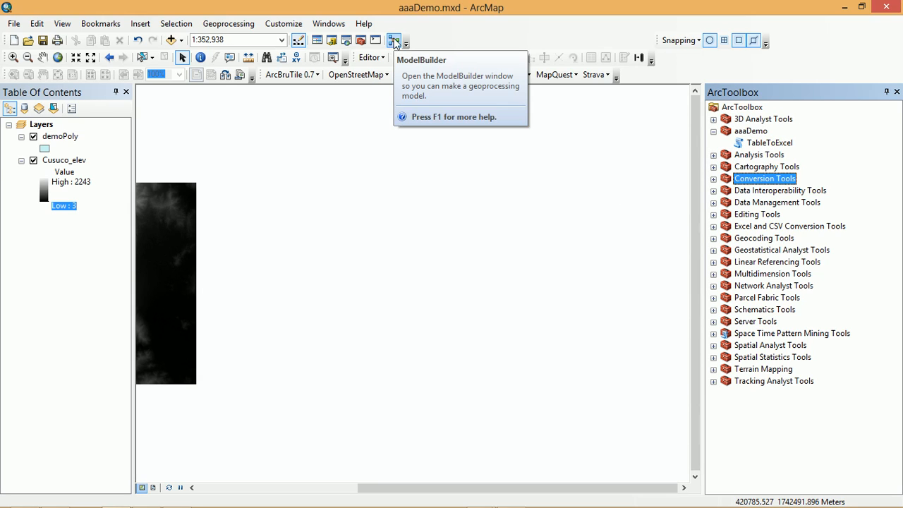
click(393, 42)
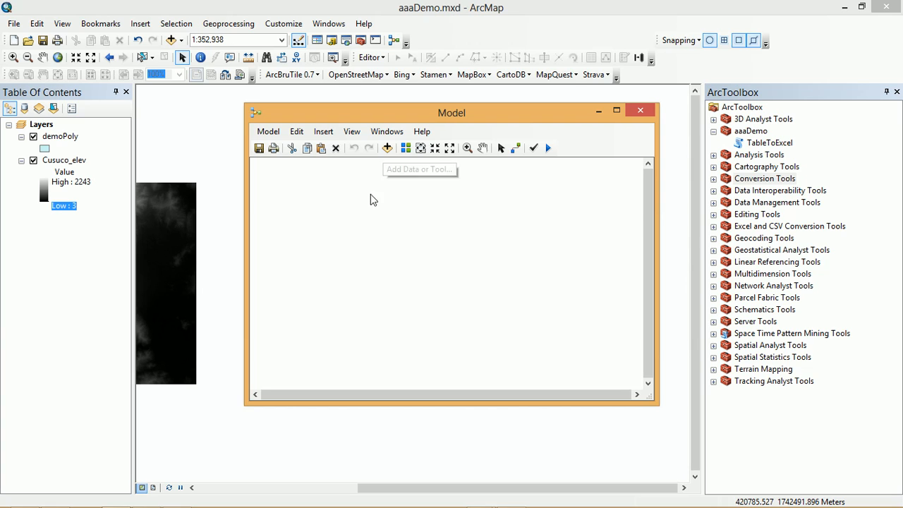
drag(477, 113, 281, 112)
- Add the aaaDemo.gdb geodatabase from the Catalog to the empty model and close the Catalog
click(331, 41)
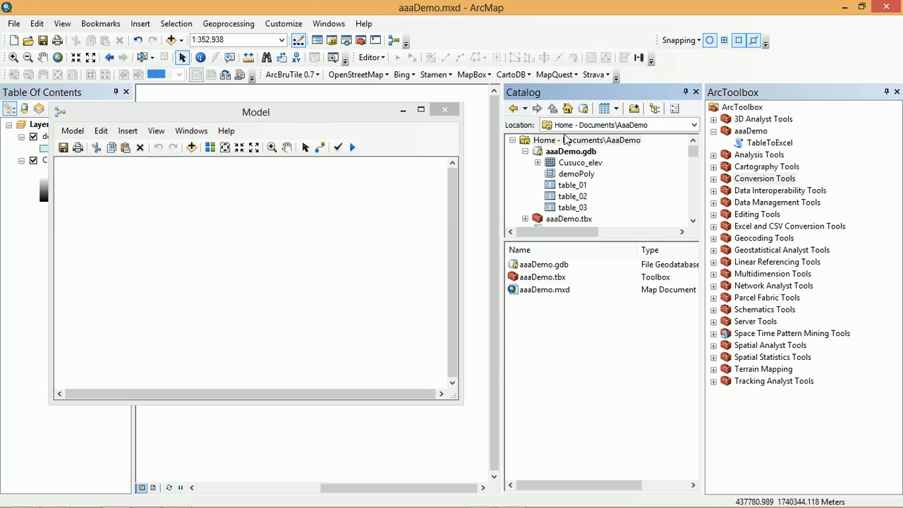
click(525, 151)
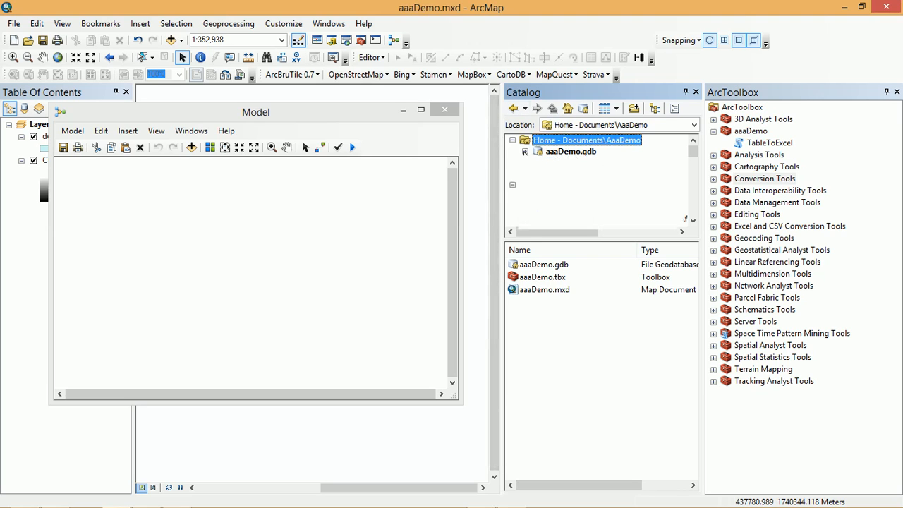
click(562, 151)
drag(537, 151, 127, 213)
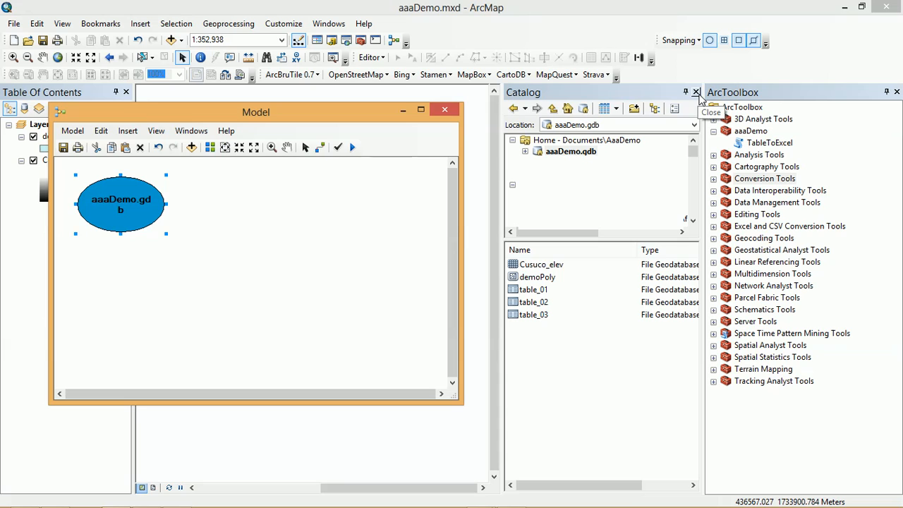
click(697, 93)
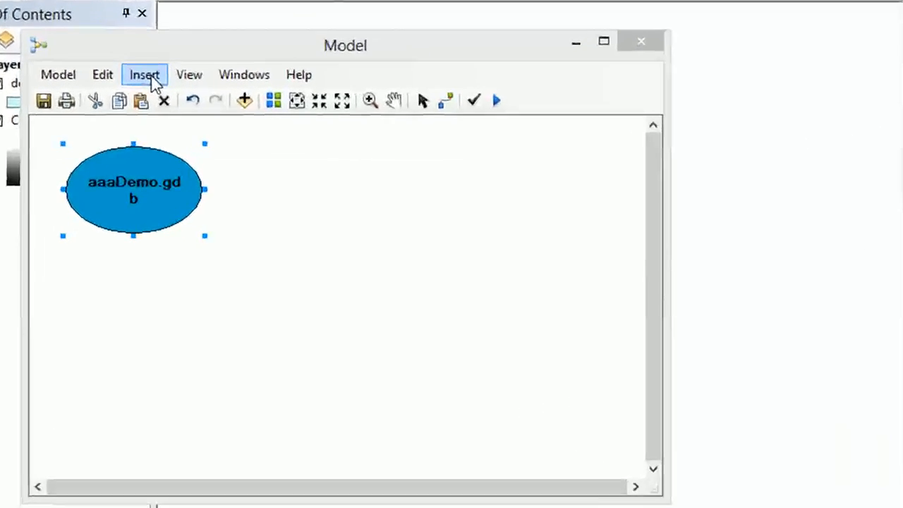
- Insert a Tables iterator into the model and place it with its outputs beside the aaaDemo.gdb element
click(132, 135)
mouse_move(185, 161)
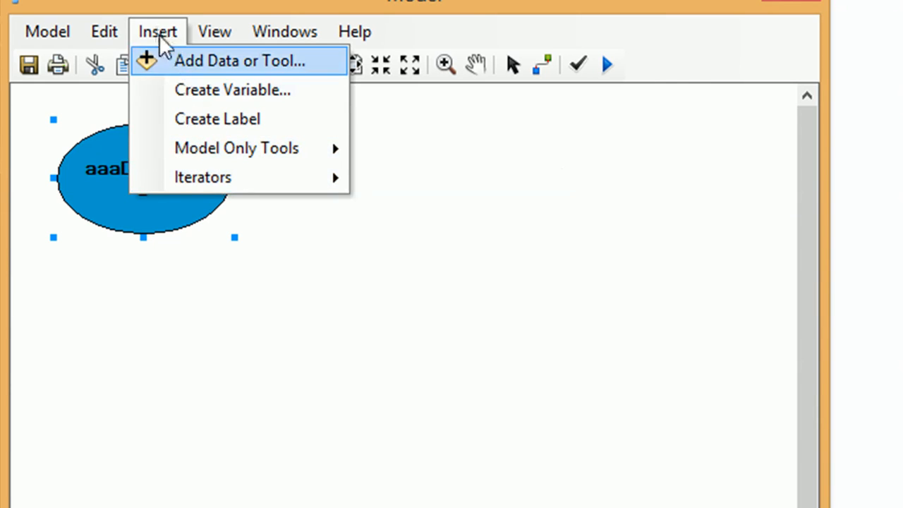
mouse_move(303, 188)
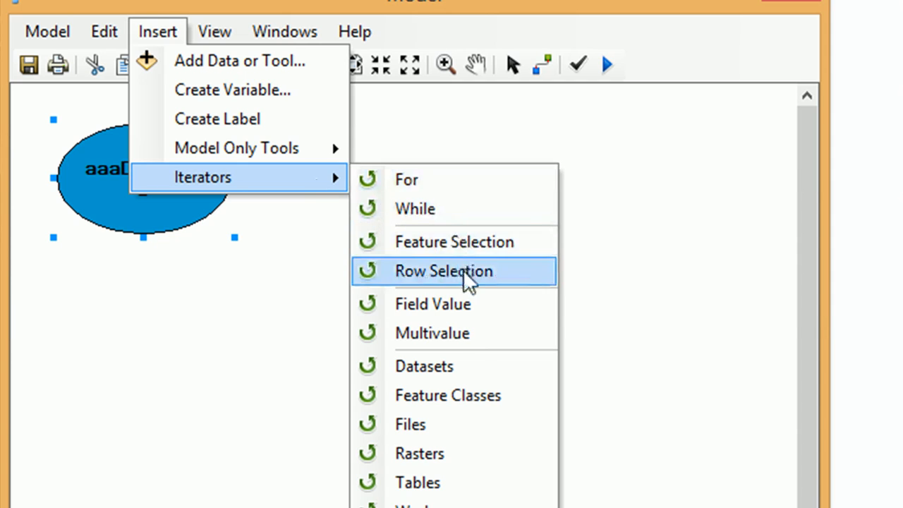
click(466, 492)
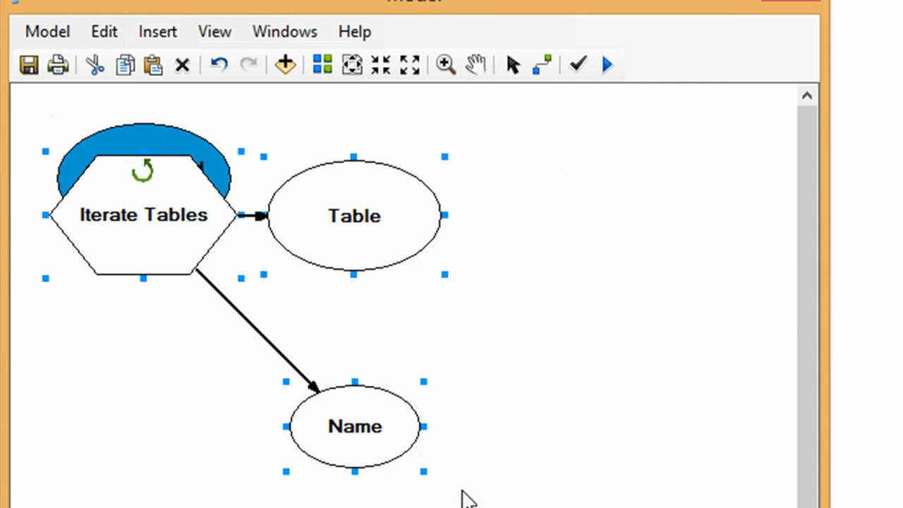
drag(146, 198, 377, 163)
click(308, 358)
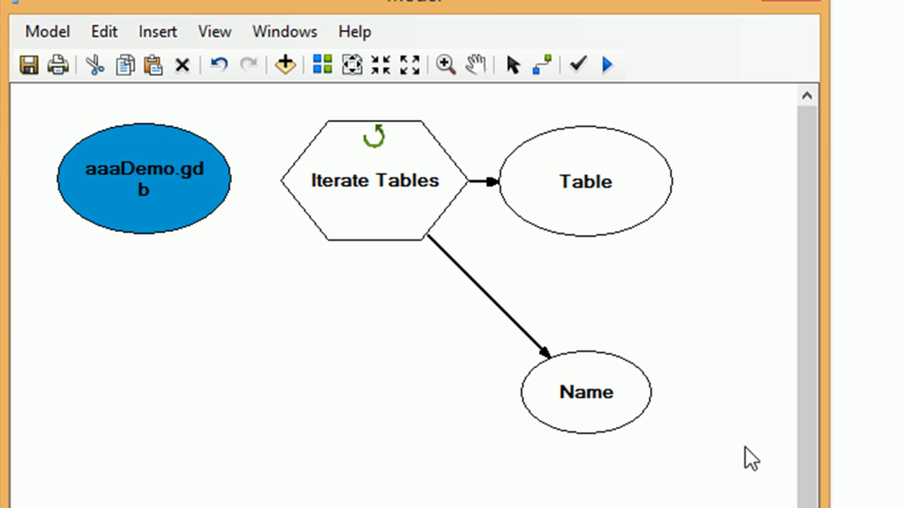
- Draw a connection from the aaaDemo.gdb element to the Iterate Tables element
click(544, 67)
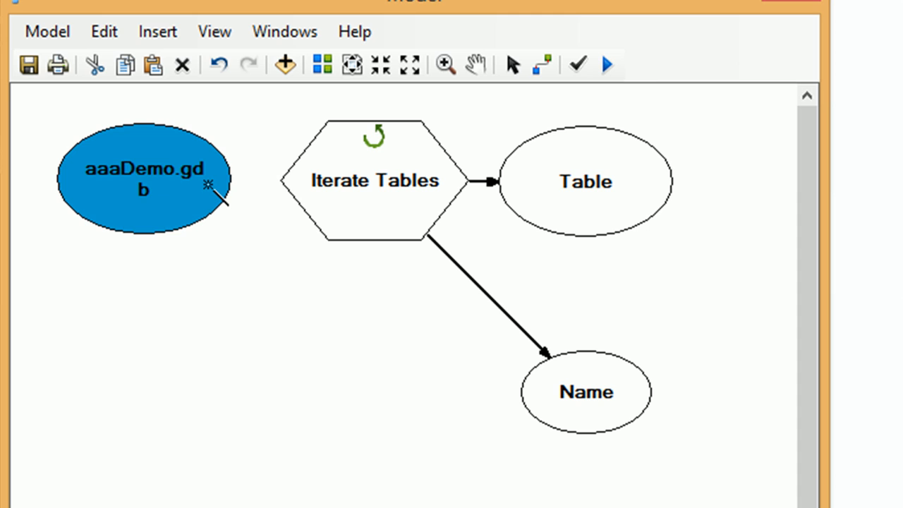
drag(207, 185, 304, 186)
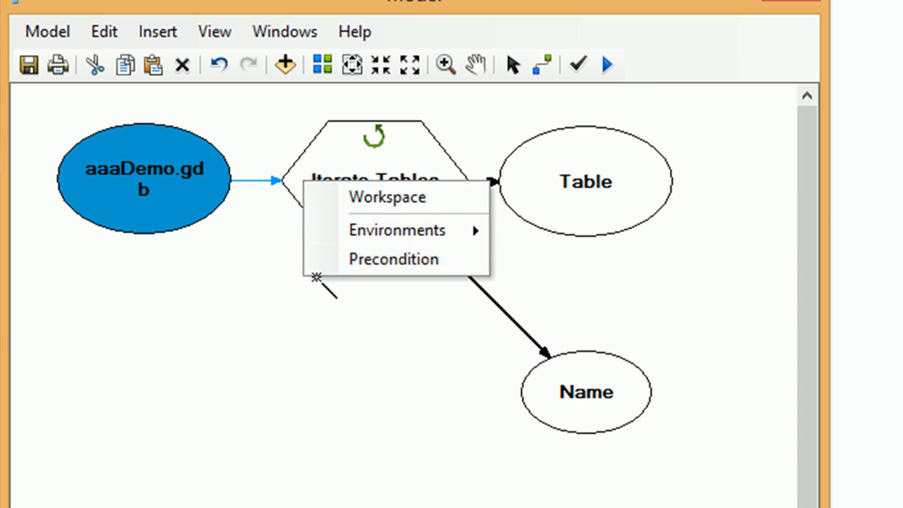